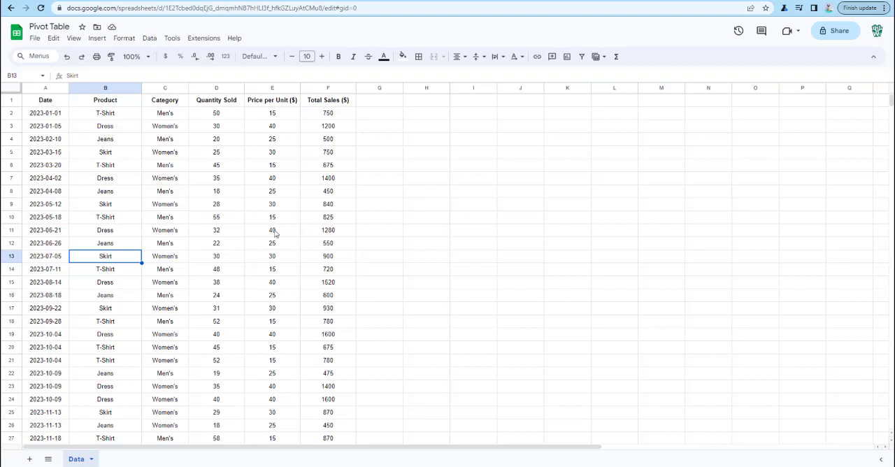
Examine the clothing sales data across the Date, Product, Category, Quantity Sold, Price per Unit and Total Sales columns
left_click(94, 138)
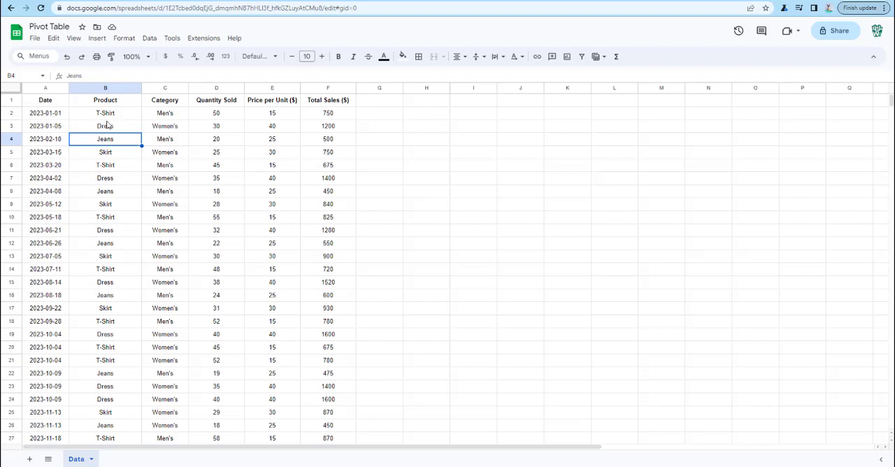
left_click(55, 114)
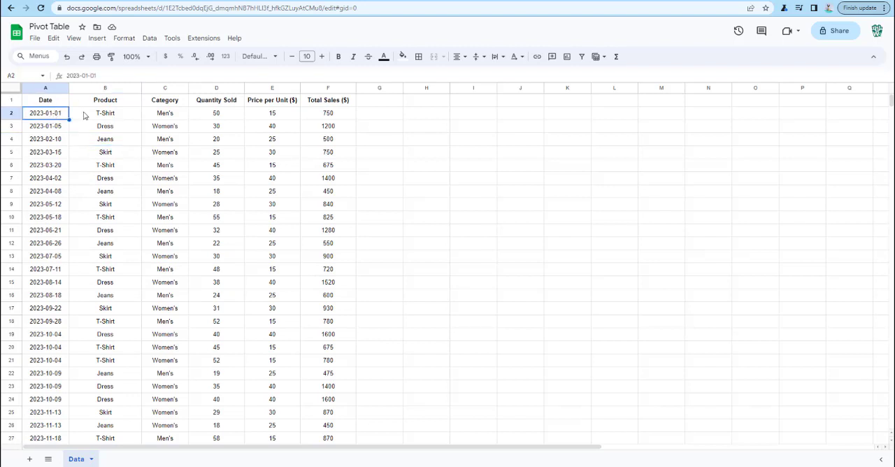
key("Right")
key("Down")
key("Down")
key("Down")
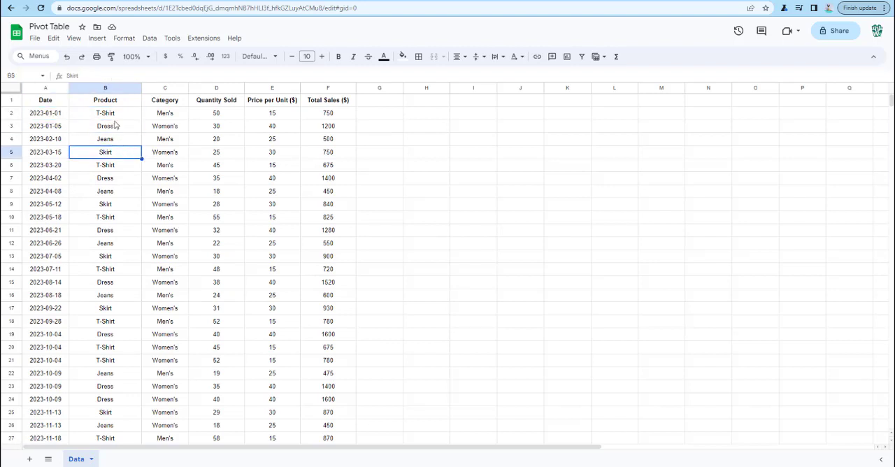
left_click(183, 118)
left_click(231, 119)
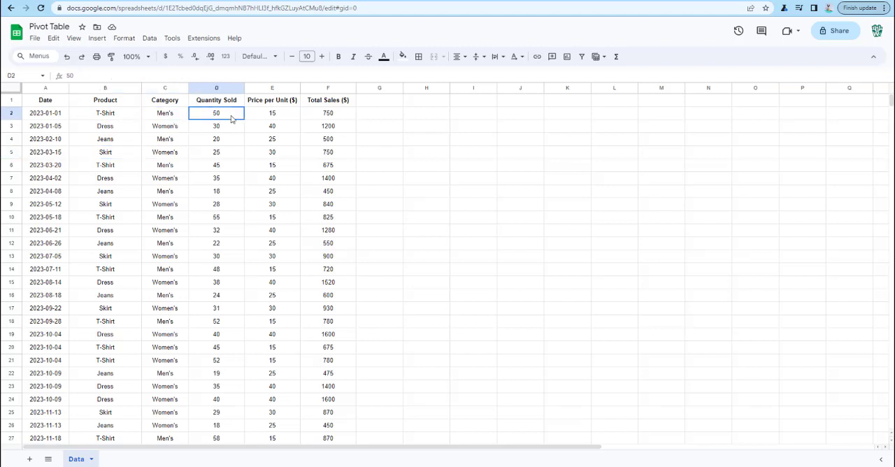
left_click(290, 119)
left_click_drag(305, 119, 325, 154)
left_click(276, 152)
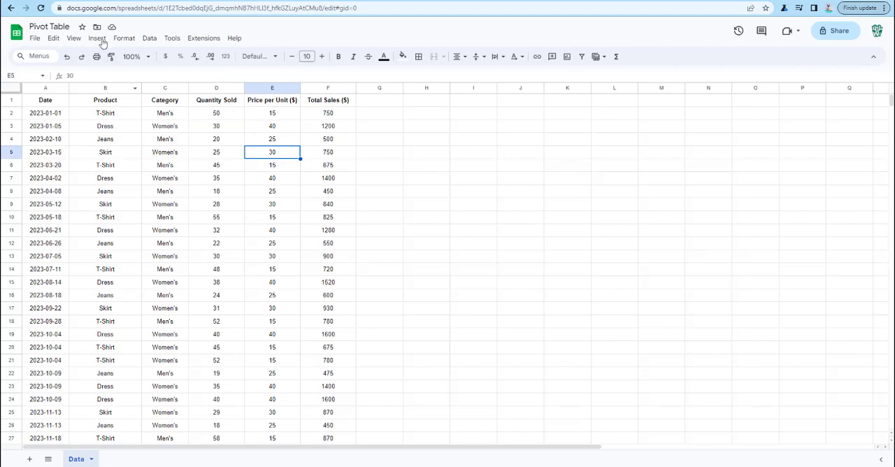
Start a pivot table from the sales data and check the range Data!A1:F32 against the table's last row
left_click(98, 39)
left_click(137, 139)
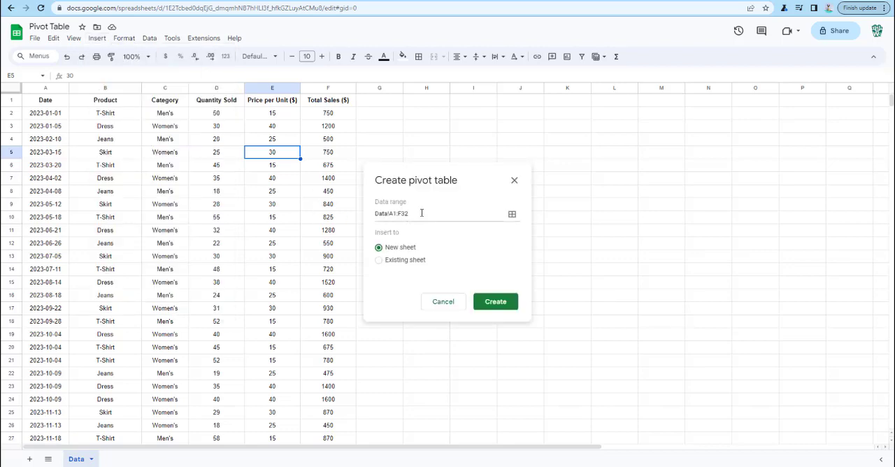
scroll(294, 226, "down", 3)
scroll(300, 234, "up", 3)
scroll(307, 230, "down", 5)
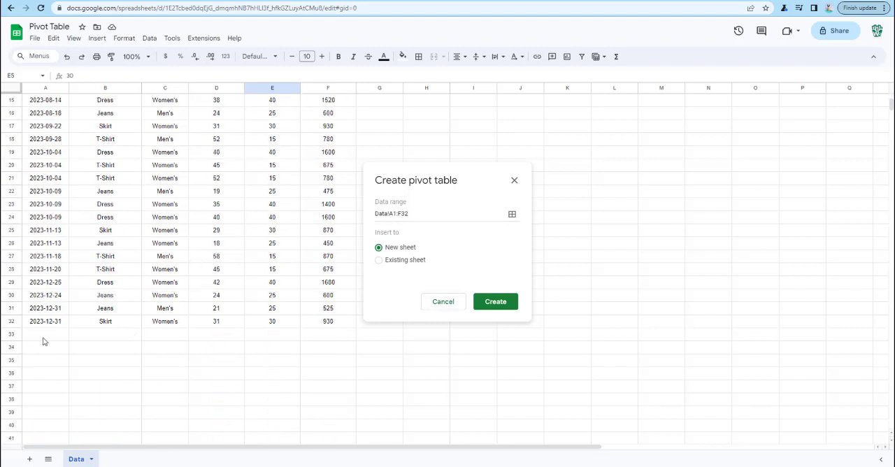
left_click_drag(42, 341, 362, 319)
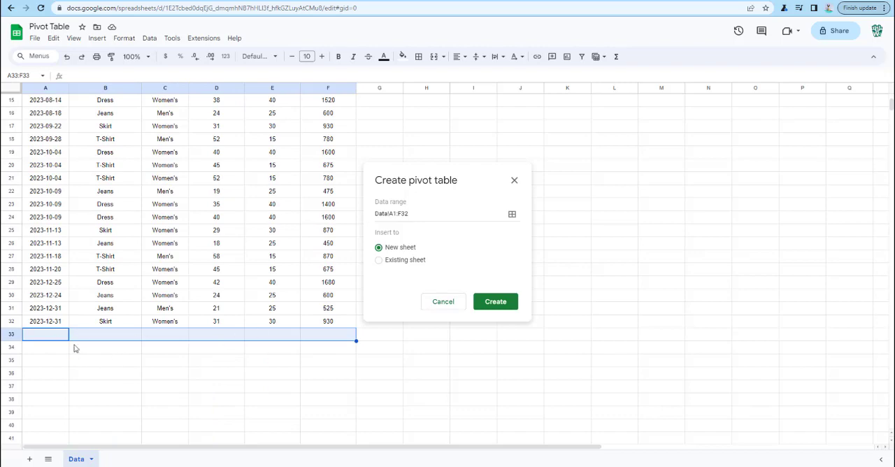
scroll(202, 269, "up", 5)
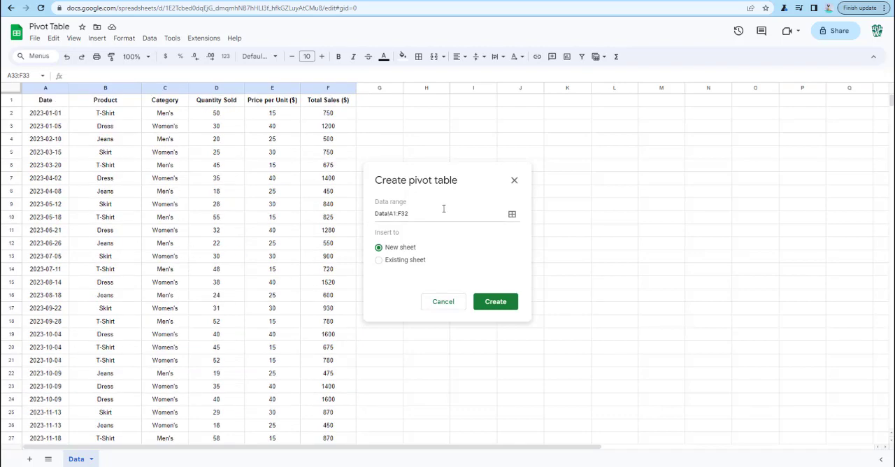
left_click(408, 213)
scroll(290, 329, "down", 5)
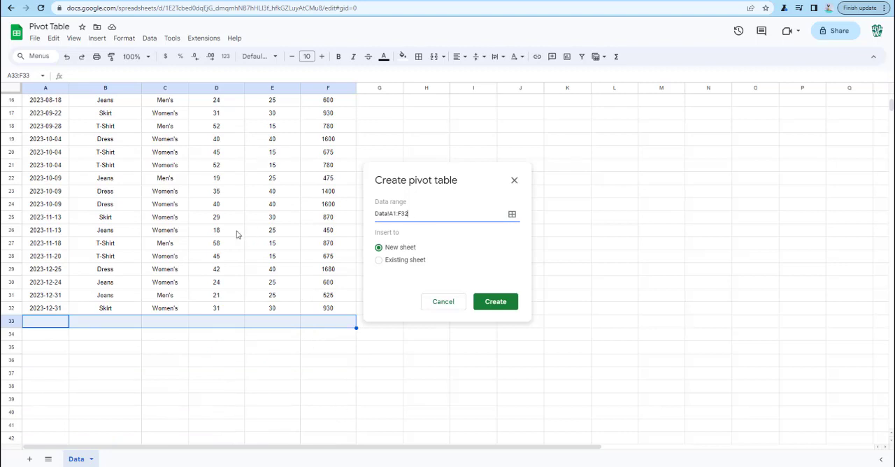
scroll(245, 232, "up", 5)
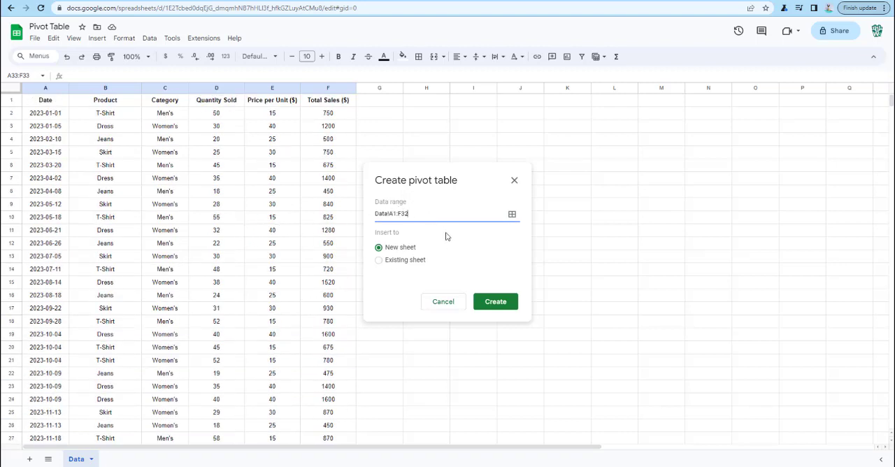
Create the pivot table on a new sheet
left_click(376, 262)
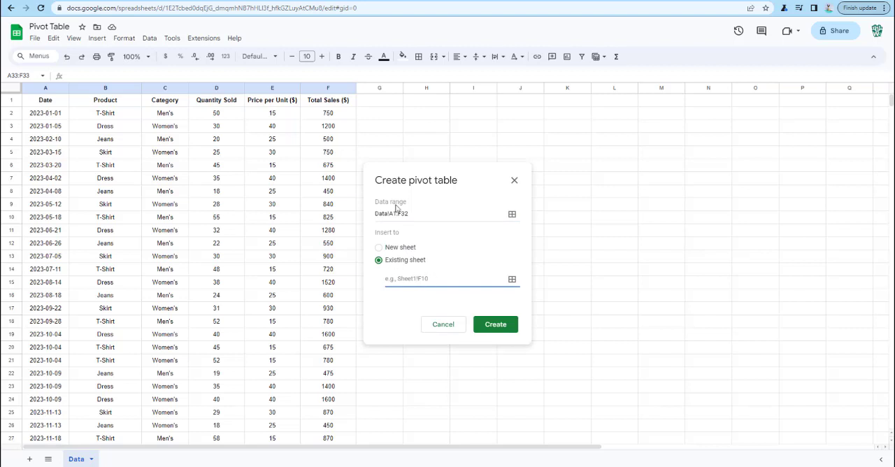
left_click(380, 248)
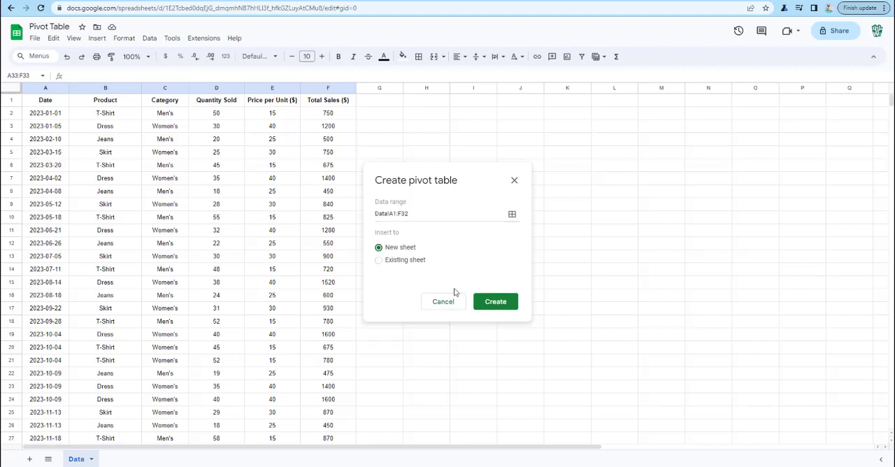
left_click(496, 302)
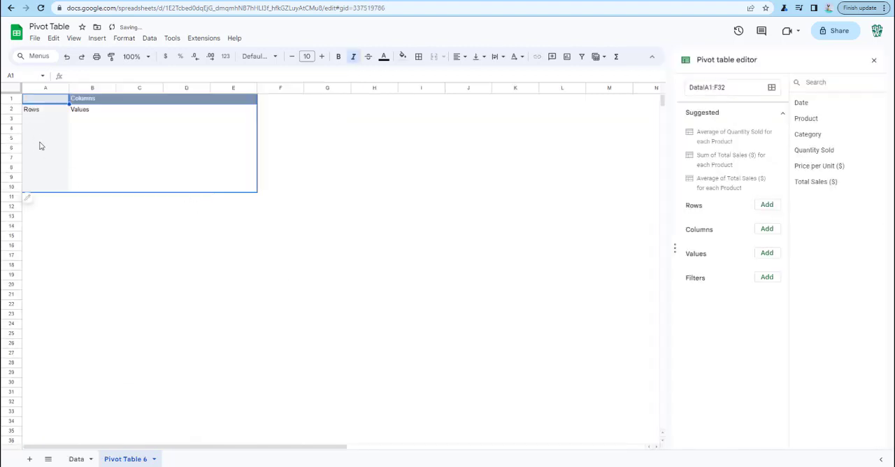
Examine the empty pivot table layout and compare its available fields with the column headers on the Data sheet
left_click_drag(50, 102, 242, 182)
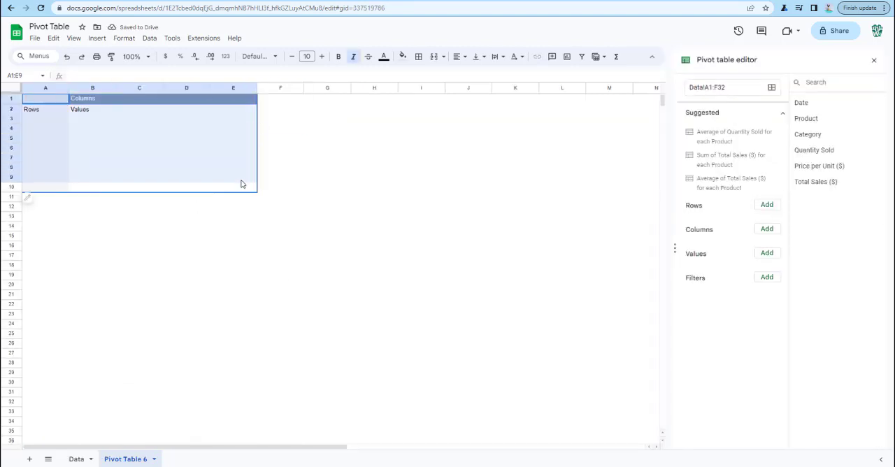
left_click(97, 119)
left_click_drag(40, 111, 41, 178)
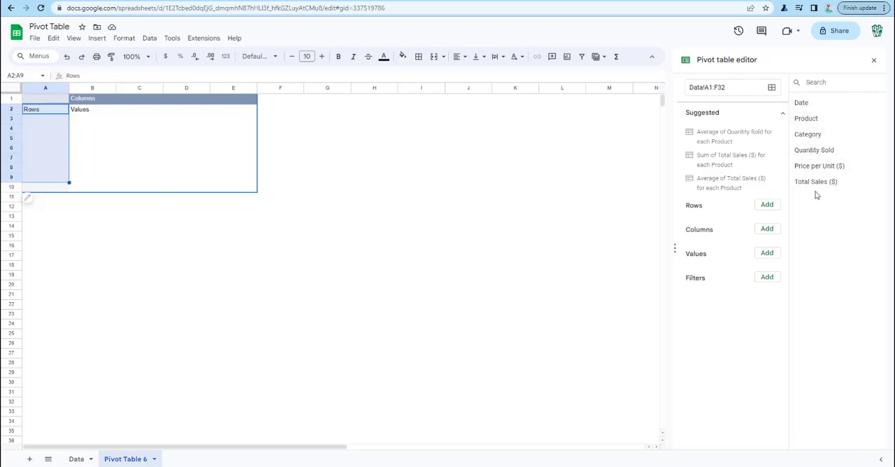
left_click(76, 459)
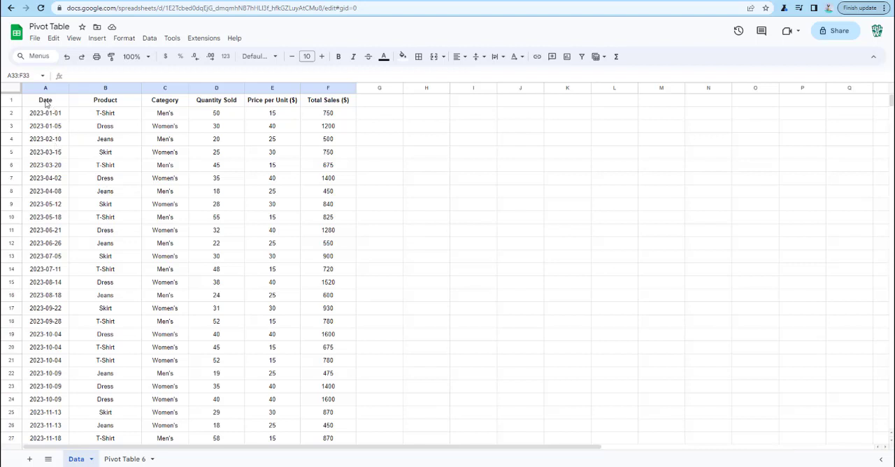
left_click_drag(45, 102, 87, 105)
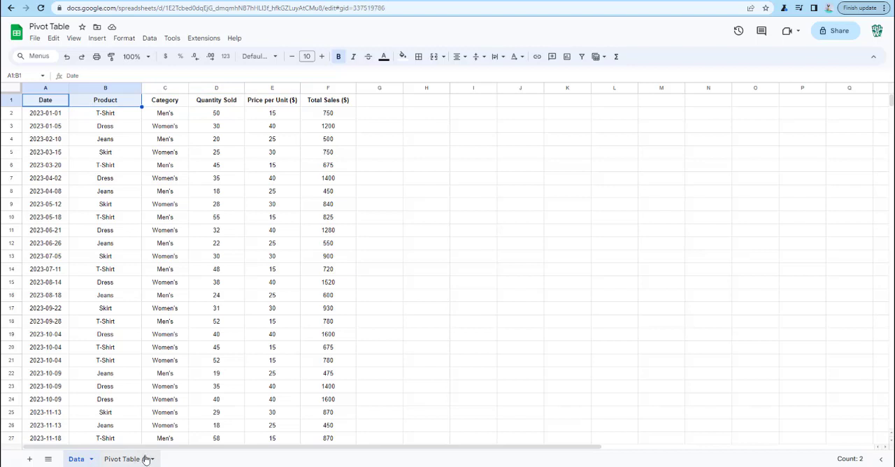
left_click(142, 460)
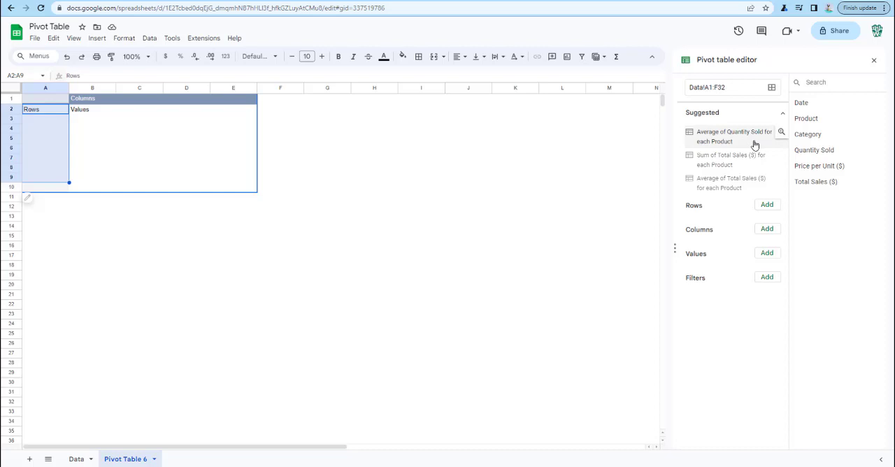
Add Product to the pivot table's rows and compare the product list with the Product column on the Data sheet
left_click(782, 113)
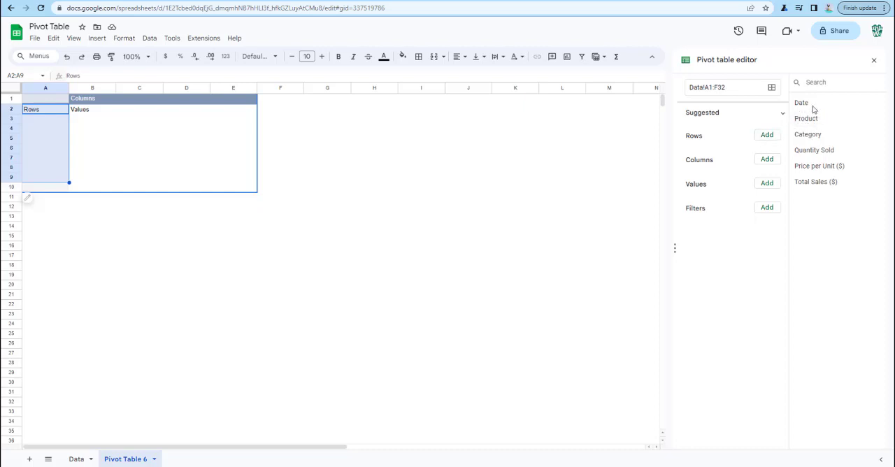
left_click_drag(813, 118, 701, 152)
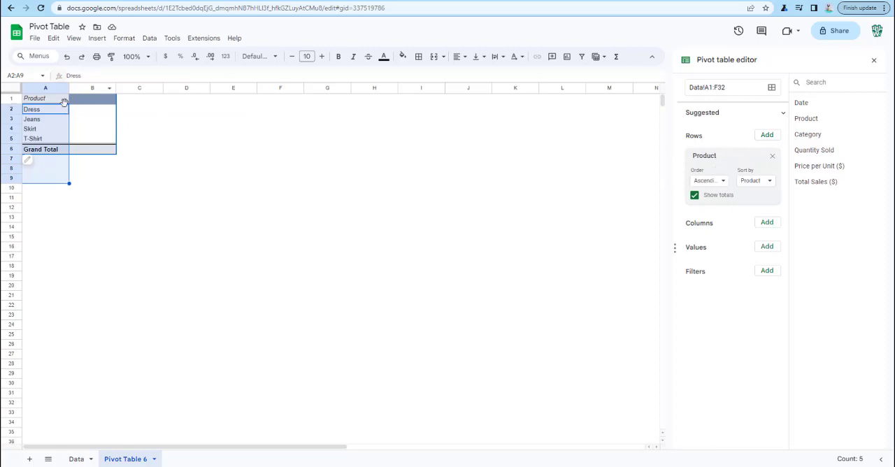
left_click(100, 120)
left_click_drag(31, 110, 52, 143)
left_click(76, 458)
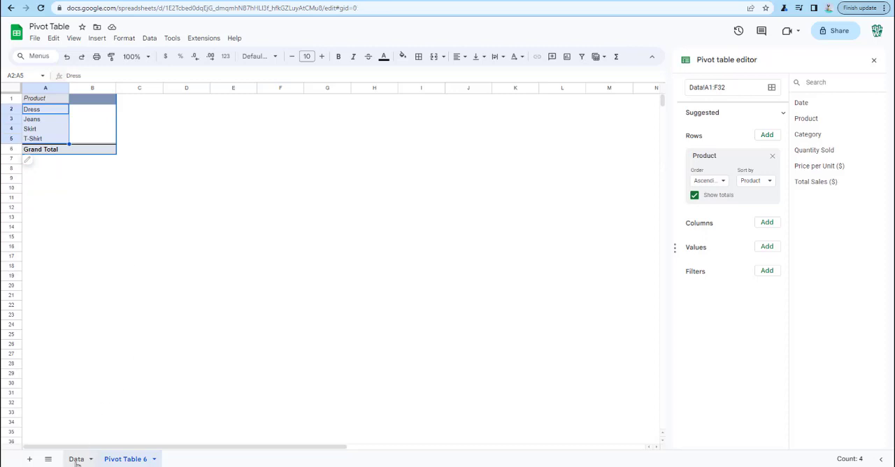
left_click_drag(114, 113, 118, 430)
left_click(126, 459)
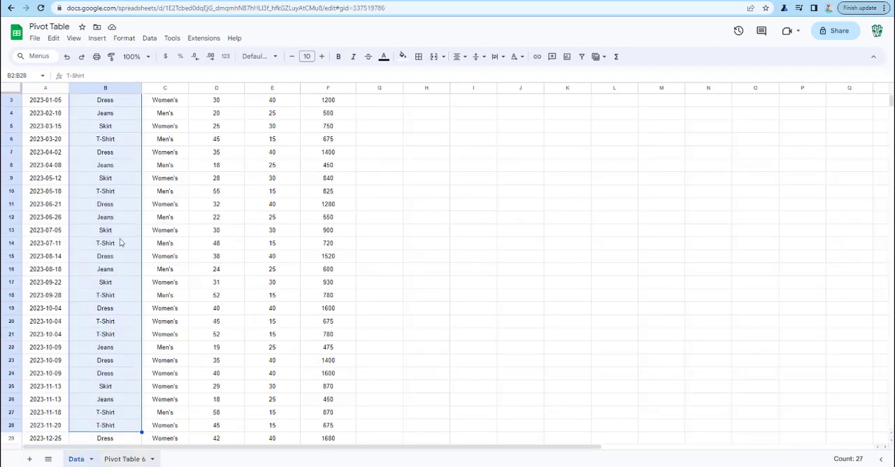
left_click(56, 110)
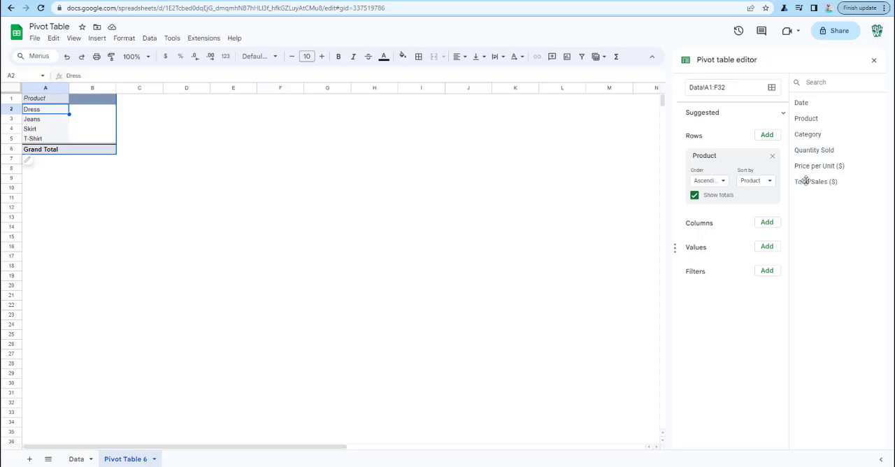
Add Quantity Sold to the pivot table's values and review the available summarizing functions, keeping SUM
left_click_drag(818, 149, 716, 261)
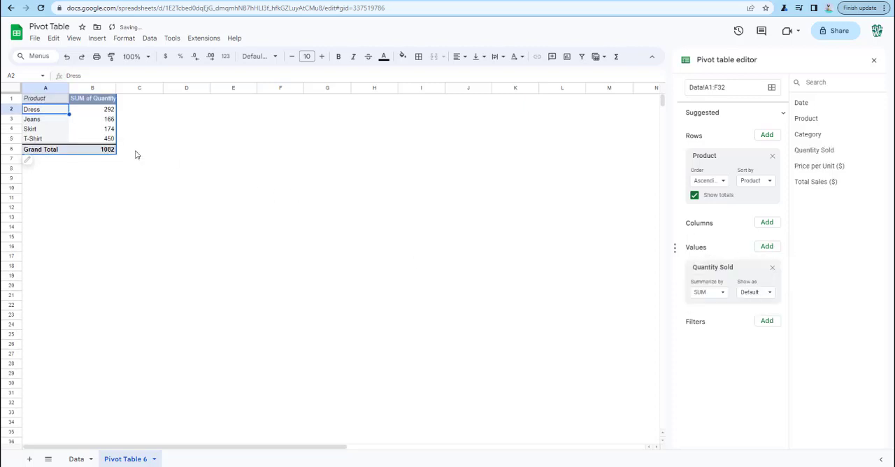
left_click(106, 112)
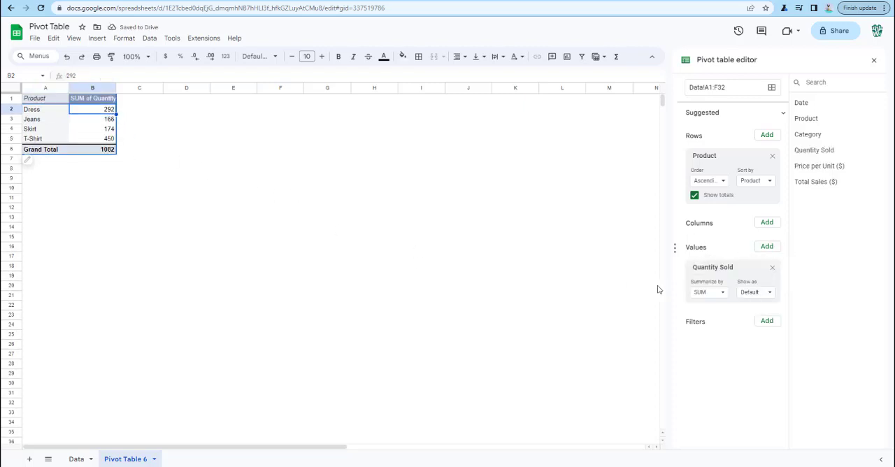
left_click(724, 294)
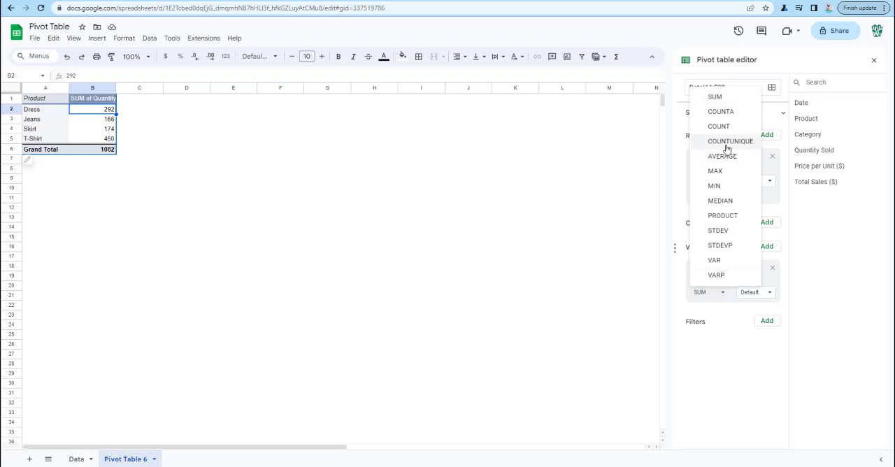
left_click(731, 299)
left_click(726, 294)
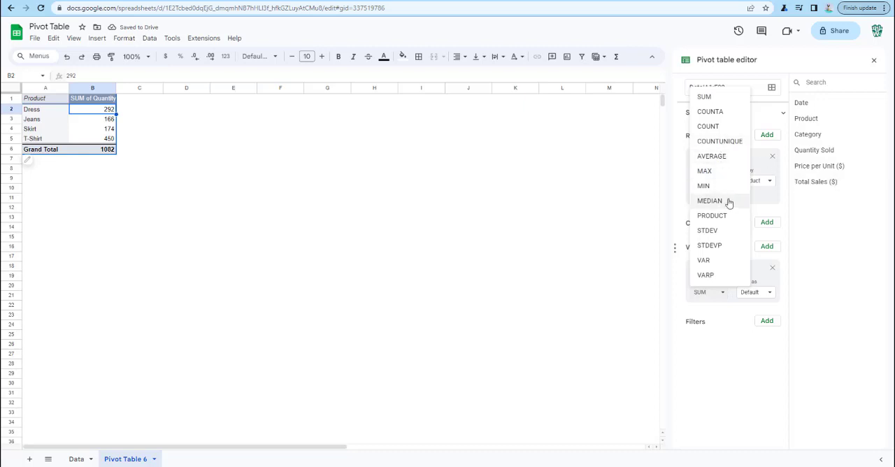
left_click(717, 375)
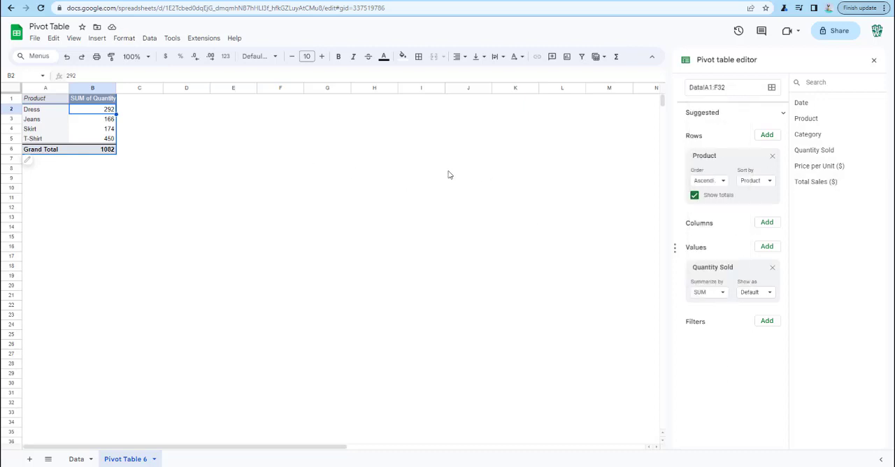
Switch the Product totals off and on again, and compare the grand total with the sum of the product quantities
left_click(694, 195)
left_click(694, 196)
left_click(107, 151)
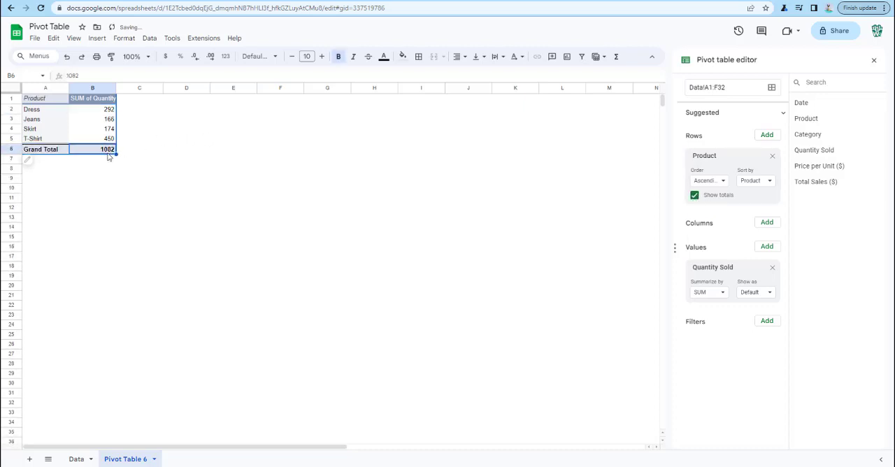
left_click_drag(106, 114, 108, 138)
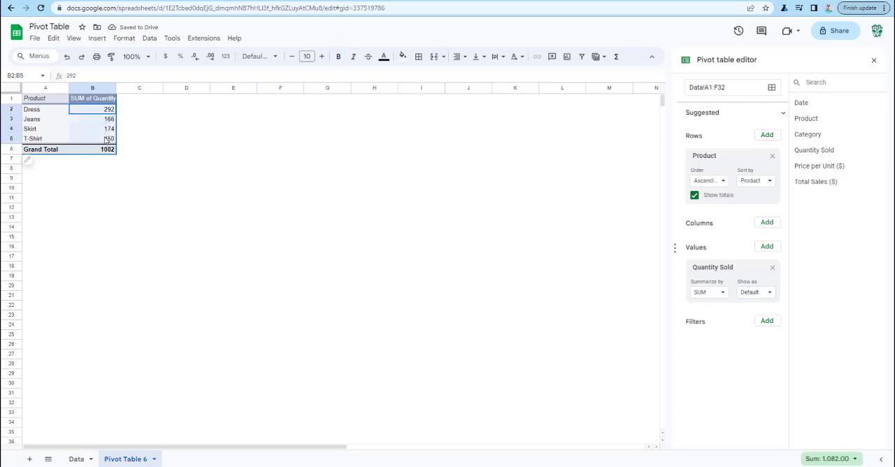
left_click(108, 150)
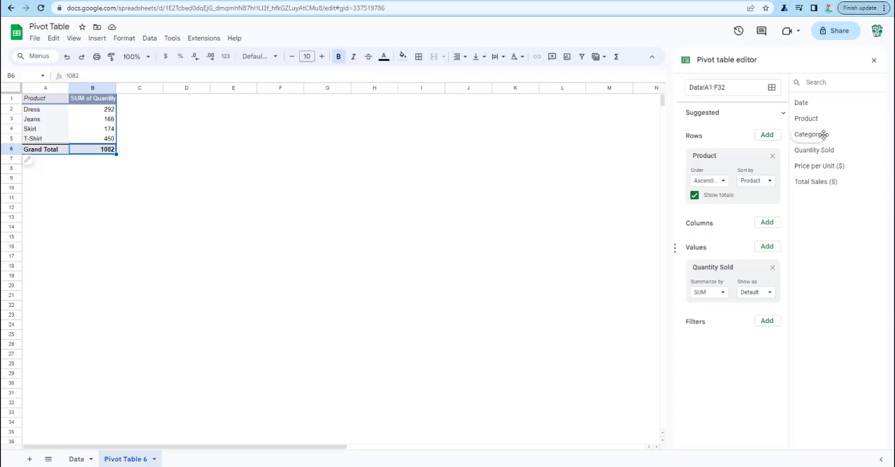
Add Category to the pivot table's columns and inspect the T-Shirt quantities for Men's, Women's and the grand total
left_click_drag(819, 134, 704, 241)
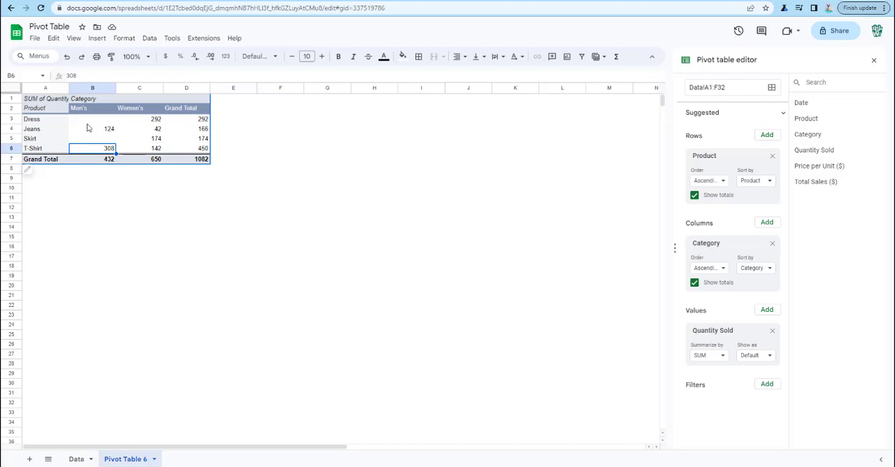
left_click(159, 151)
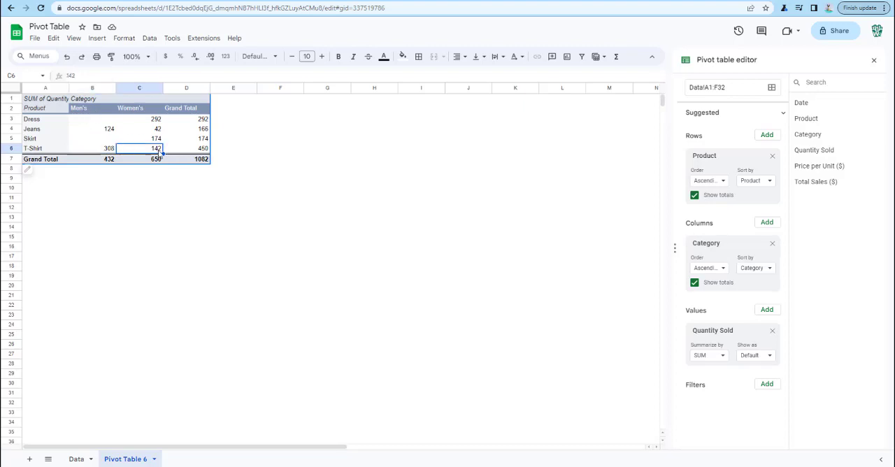
left_click(206, 150)
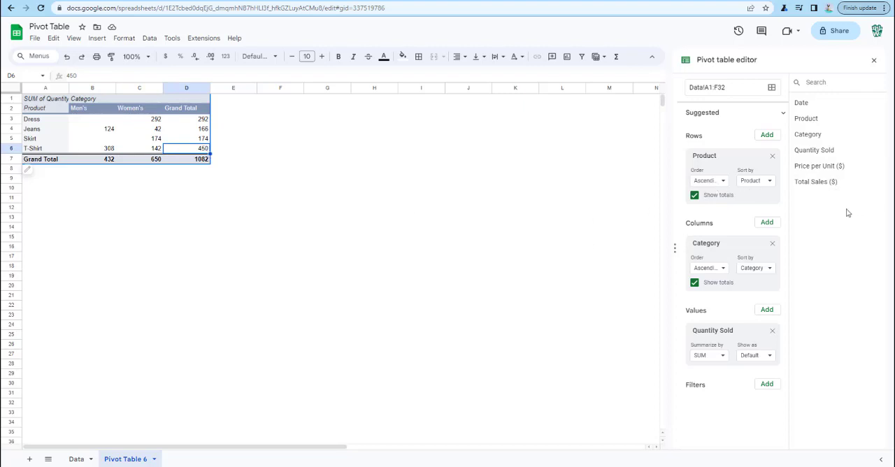
Review the order and sort-by options available for the Category columns, keeping the current settings
left_click(724, 271)
left_click(724, 271)
left_click(769, 270)
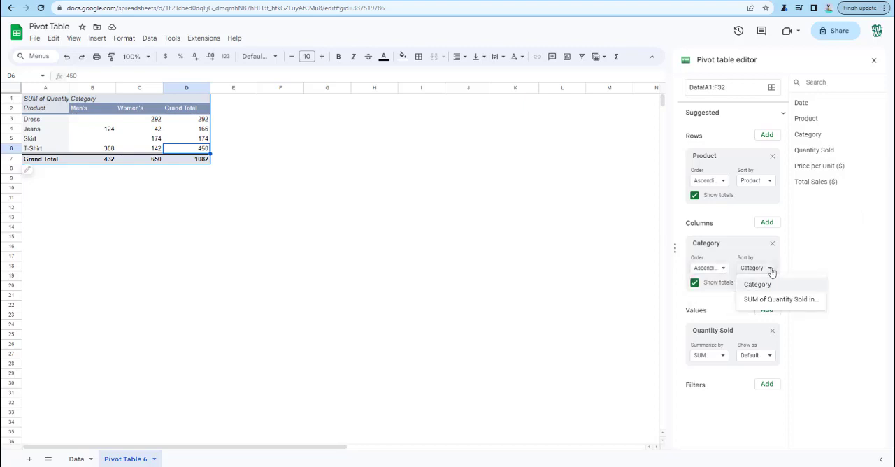
left_click(753, 202)
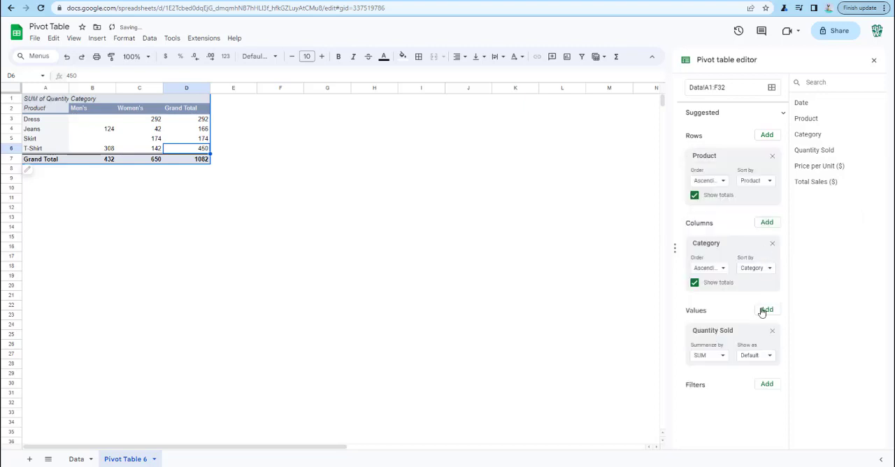
Show Quantity Sold as % of row to inspect the Men's and Women's T-Shirt shares, and return the display to Default
left_click(768, 359)
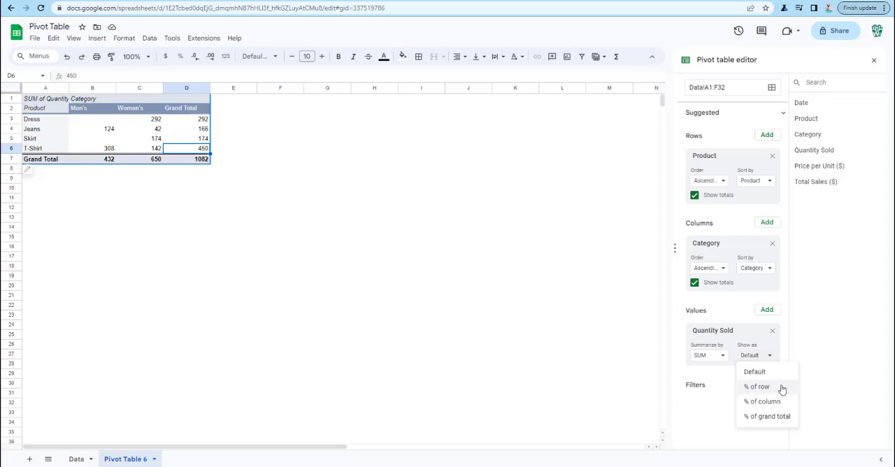
left_click(781, 390)
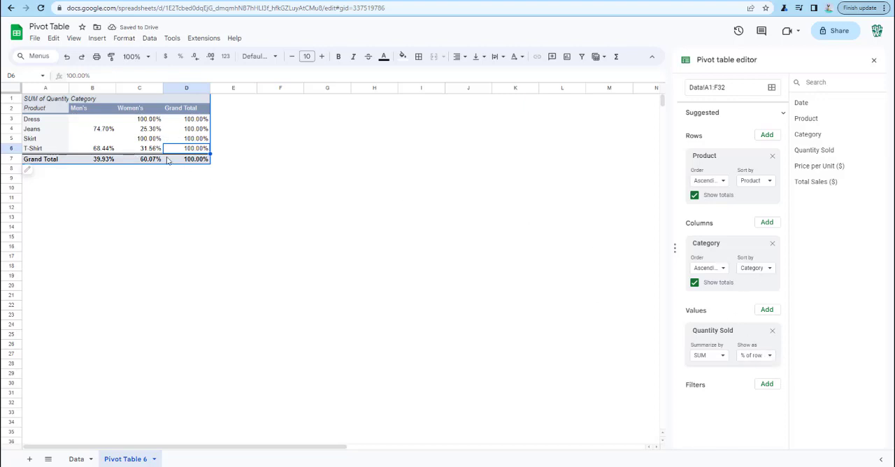
left_click(87, 151)
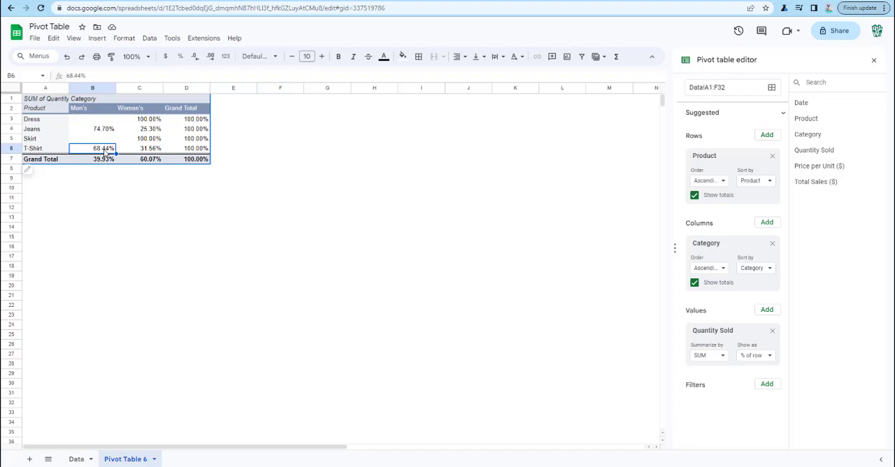
key("Right")
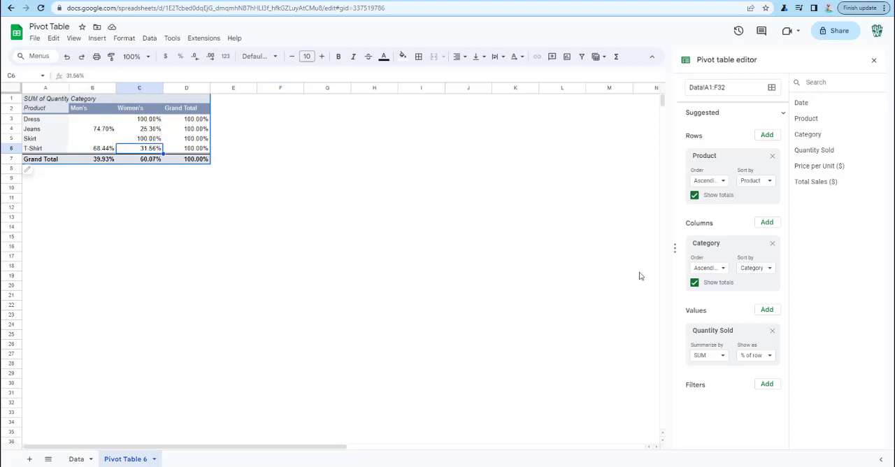
left_click(769, 356)
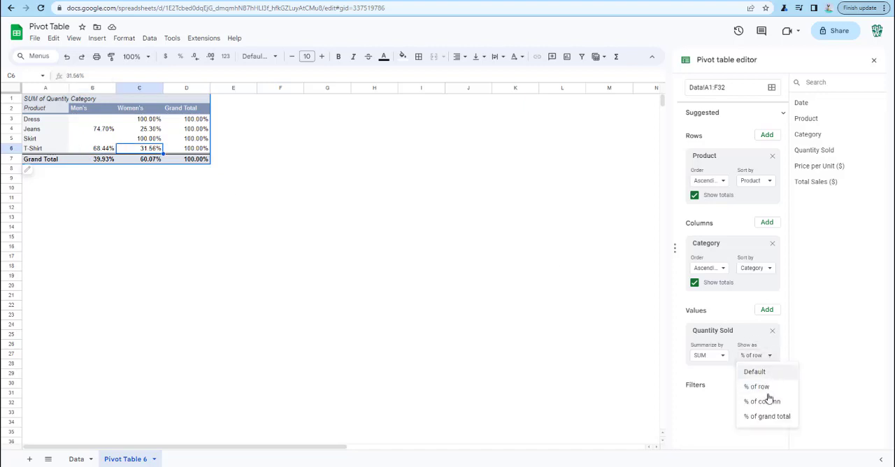
left_click(771, 371)
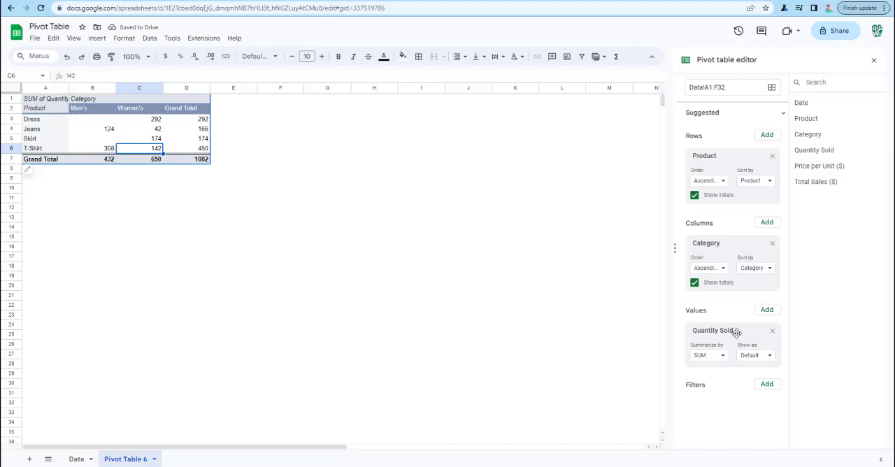
Replace Quantity Sold with Total Sales ($) in the pivot table's values and format the amounts in B3:D7 as currency
left_click(772, 332)
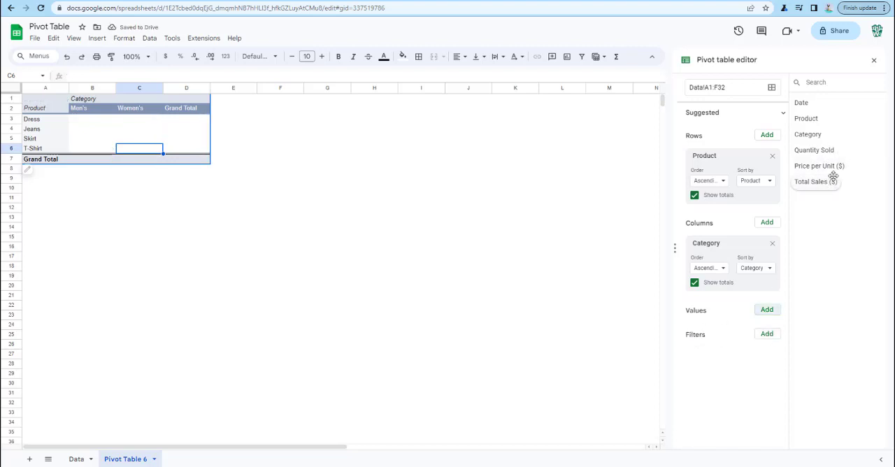
left_click_drag(831, 180, 740, 330)
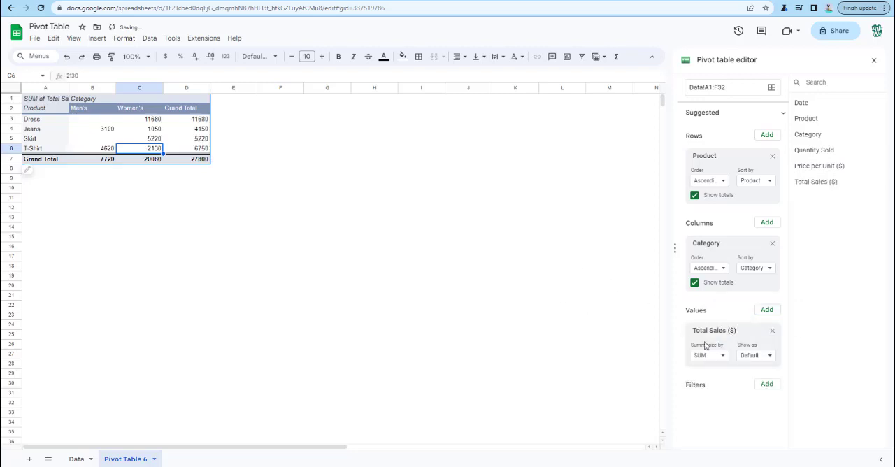
left_click_drag(85, 119, 191, 155)
left_click(81, 120)
left_click_drag(153, 131, 199, 157)
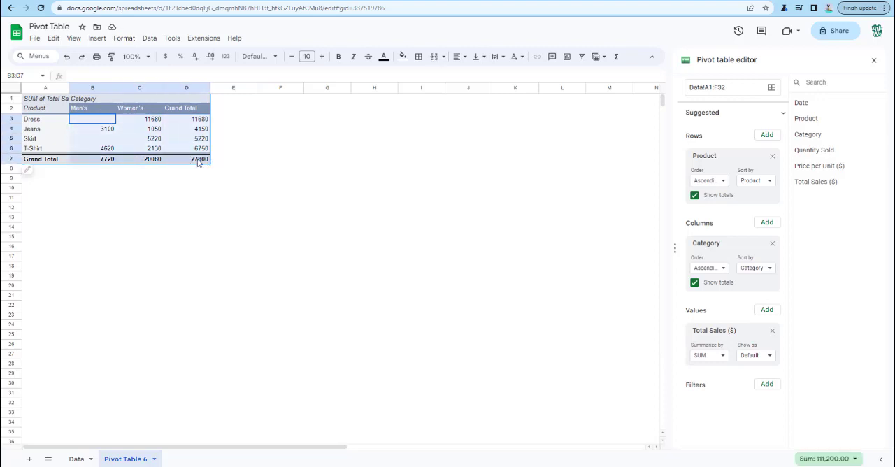
left_click(164, 56)
left_click(127, 180)
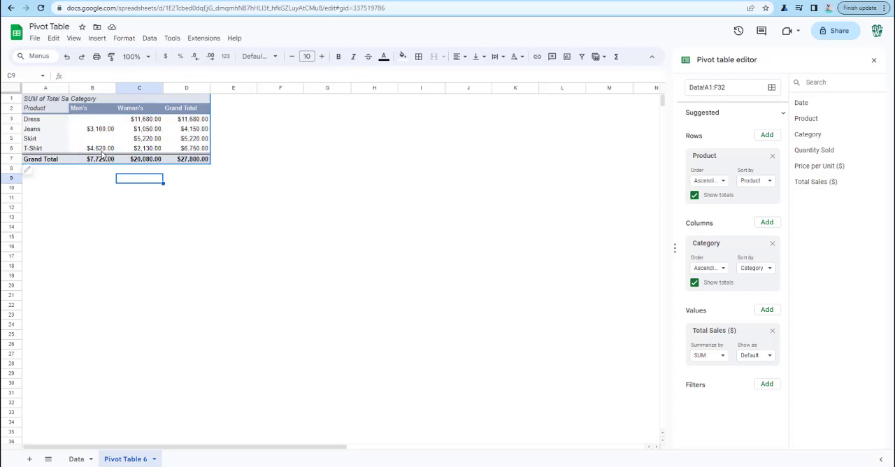
Examine the Men's and Women's sales columns, the Dress grand total and the product names in the pivot table
left_click_drag(102, 124, 102, 163)
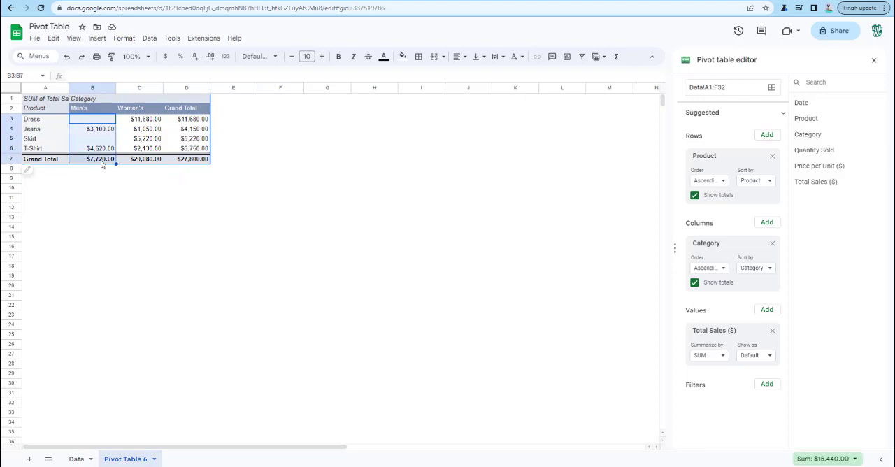
left_click_drag(147, 121, 150, 161)
left_click(149, 161)
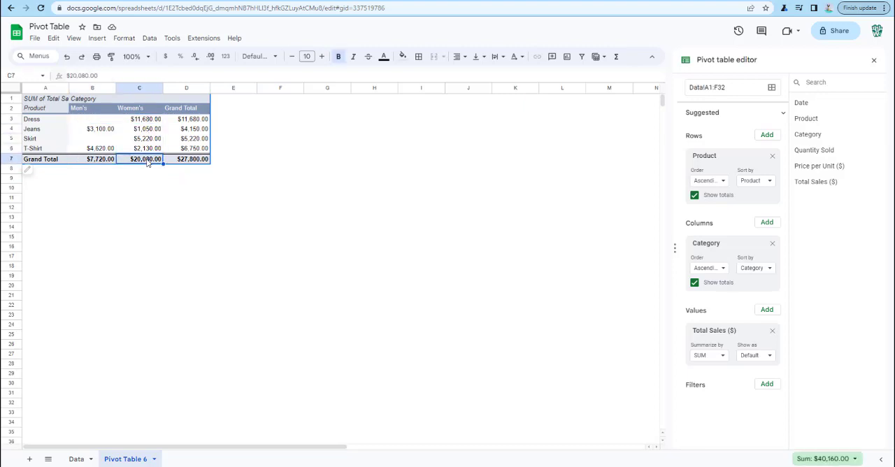
left_click(199, 122)
left_click(36, 121)
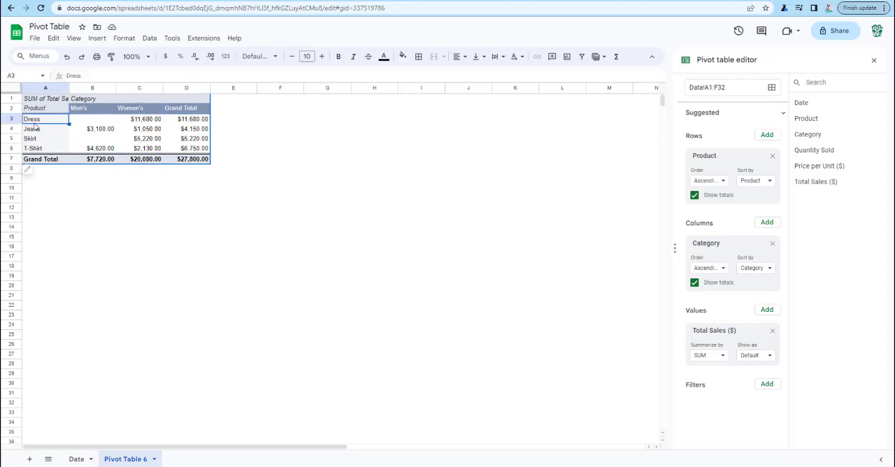
left_click(37, 130)
left_click(38, 139)
left_click(41, 151)
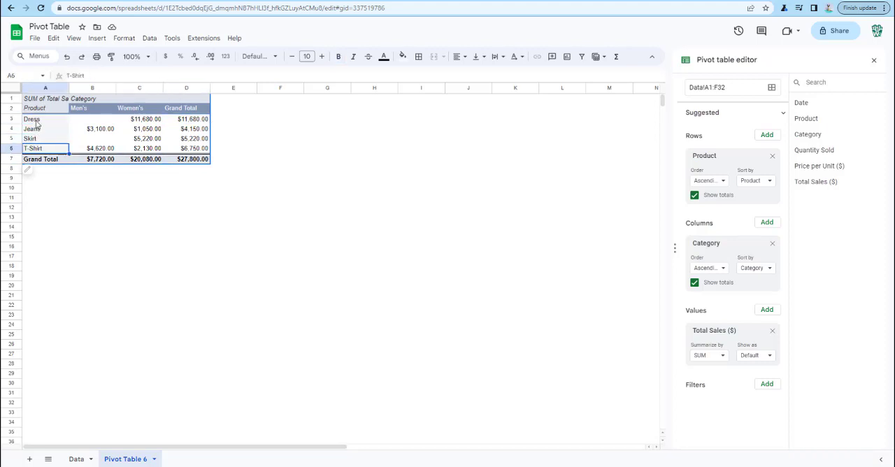
left_click(37, 120)
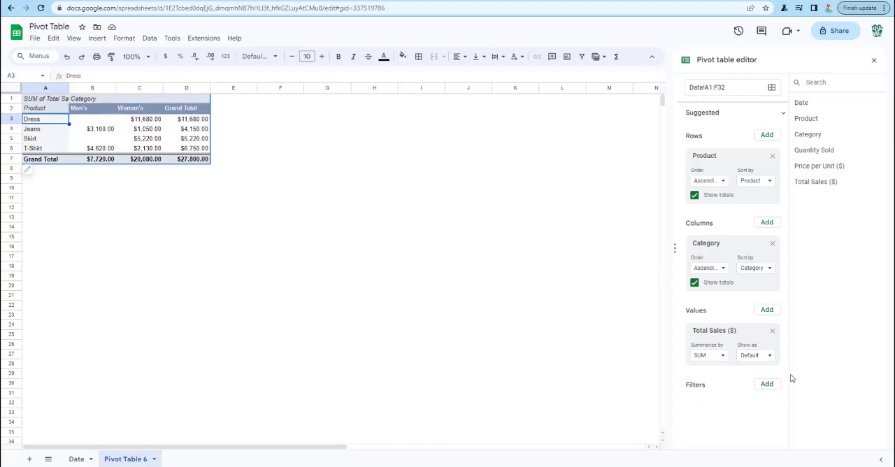
Add a Product filter to the pivot table that shows only Jeans and T-Shirt
left_click(768, 386)
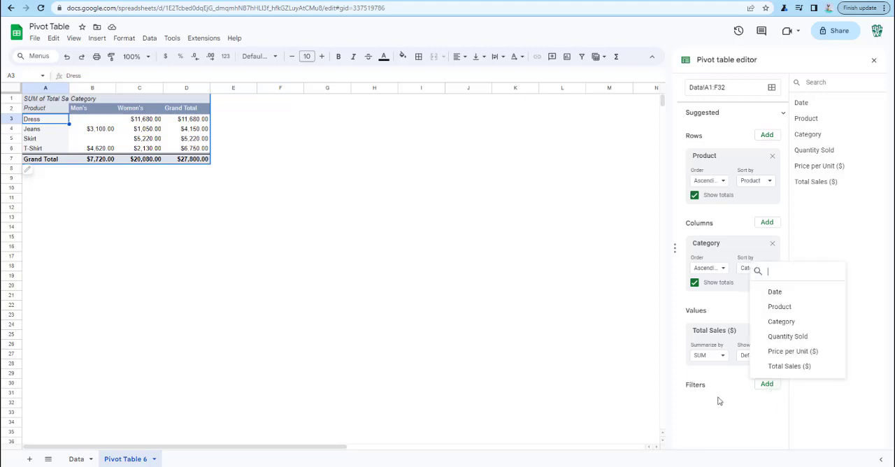
left_click(799, 310)
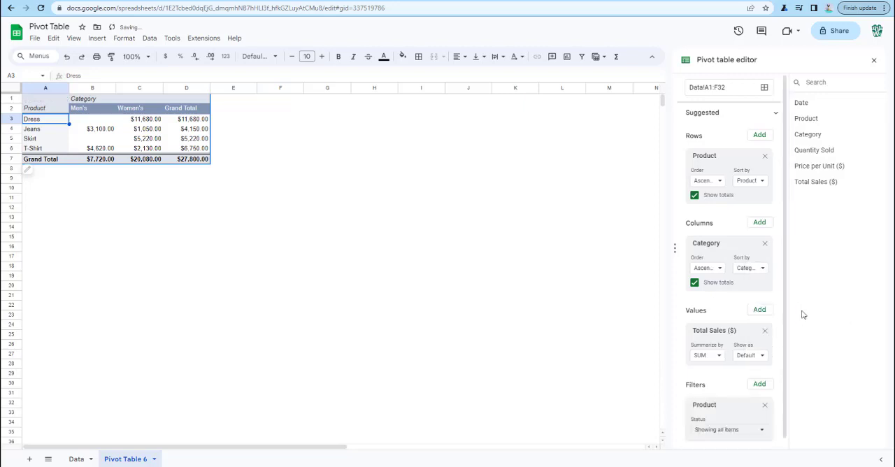
left_click(760, 424)
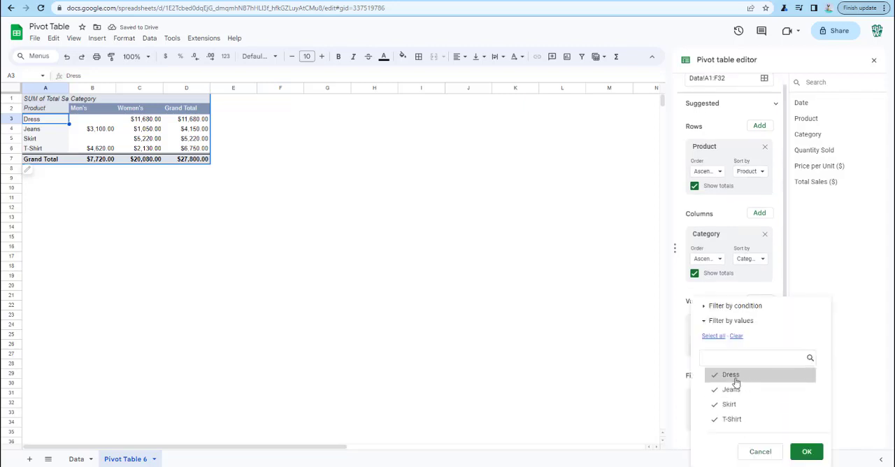
left_click(736, 336)
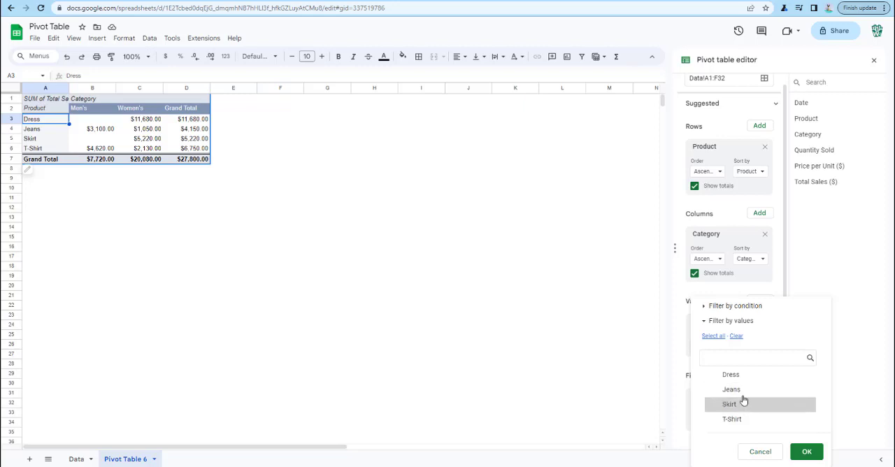
left_click(743, 393)
left_click(755, 421)
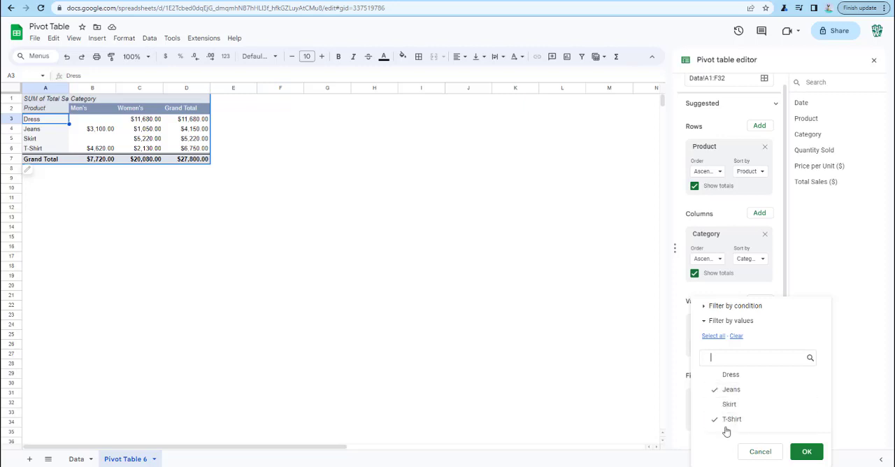
left_click(806, 452)
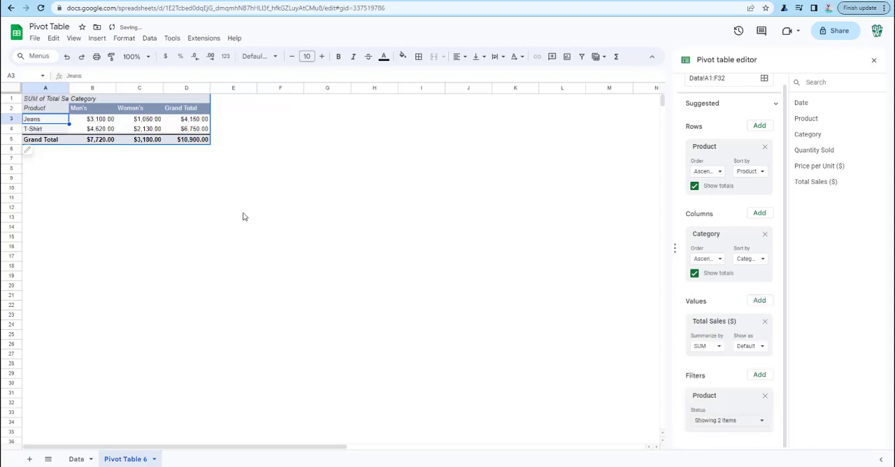
Inspect the filtered Men's sales and the Grand Total row, and remove the Product filter from the pivot table
left_click(104, 120)
left_click(97, 129)
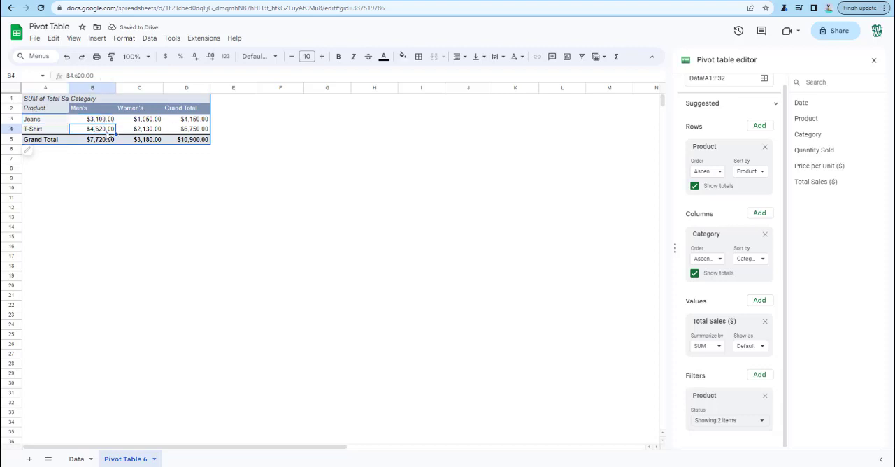
left_click_drag(92, 141, 189, 139)
left_click(232, 188)
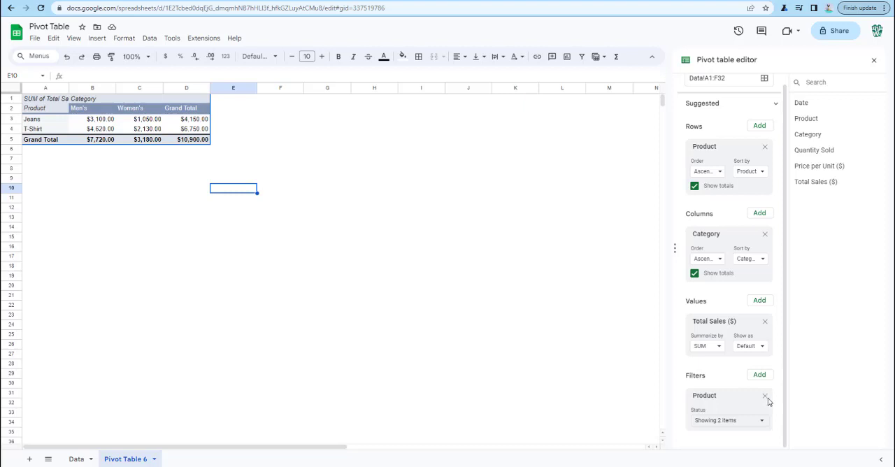
left_click(765, 396)
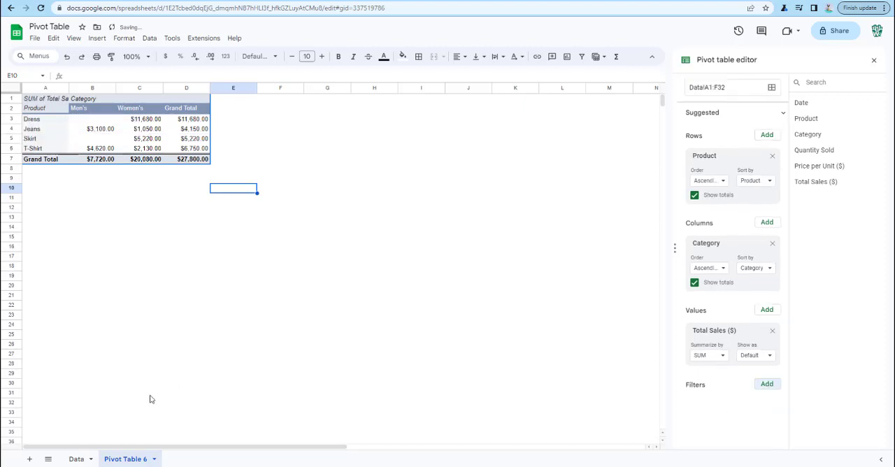